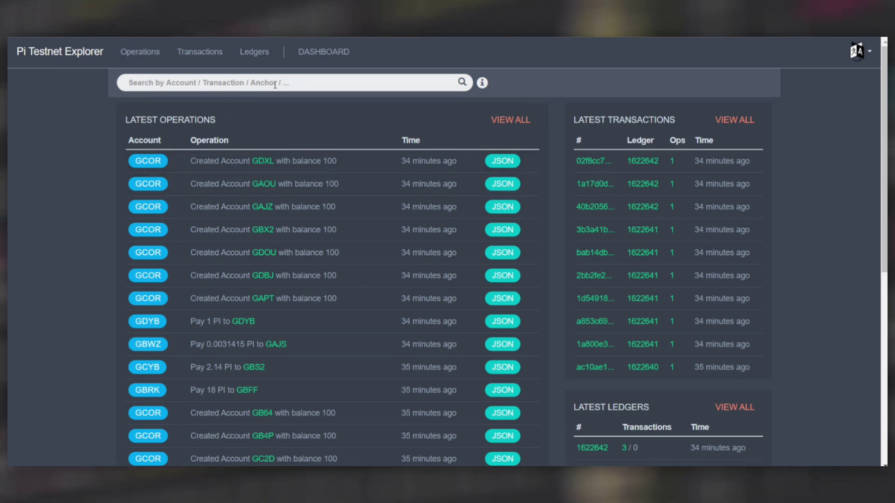
- Browse recent transactions, then the ledgers list, and view ledger 1623034's details
click(200, 52)
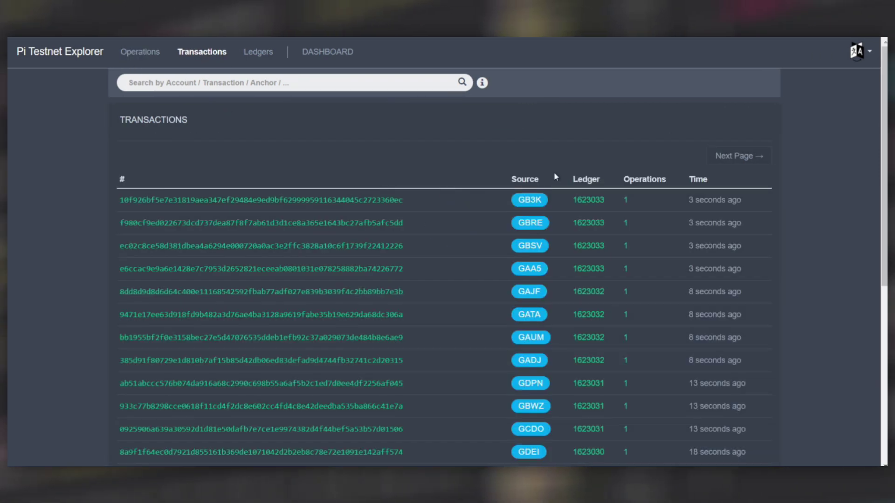
scroll(701, 201, down, 5)
scroll(701, 201, up, 5)
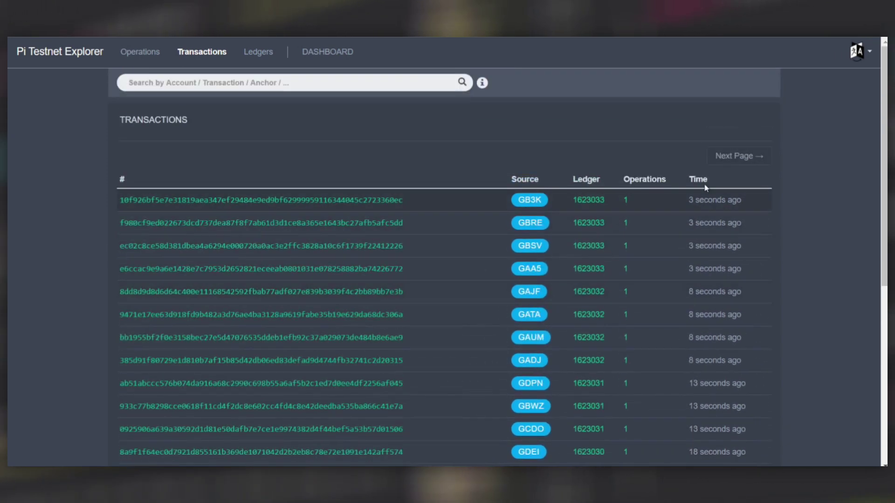
scroll(702, 199, down, 4)
scroll(702, 200, down, 4)
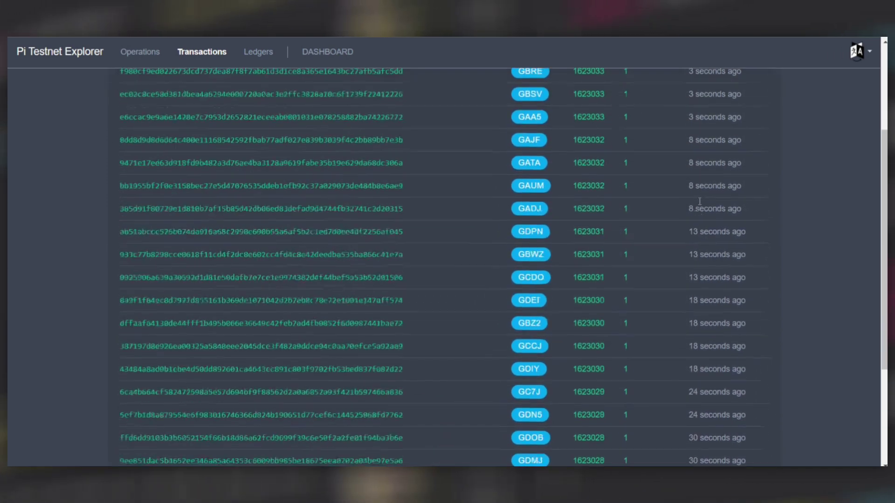
scroll(702, 200, down, 4)
scroll(703, 202, up, 10)
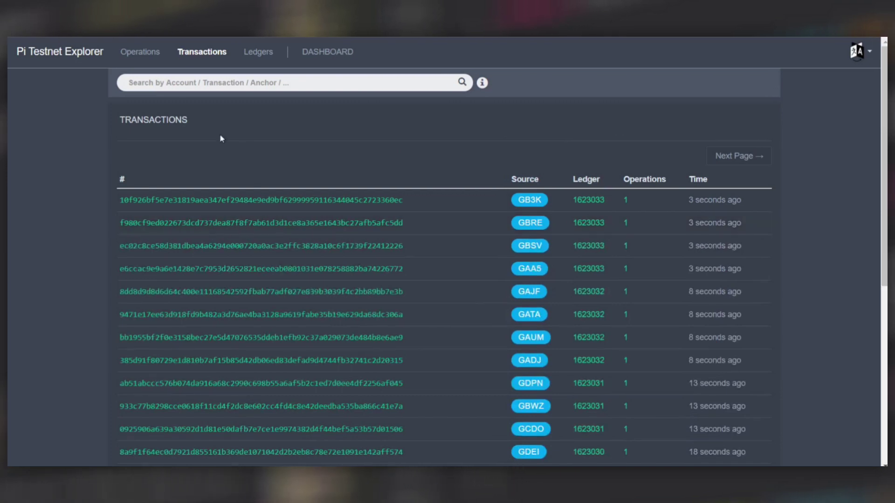
click(258, 52)
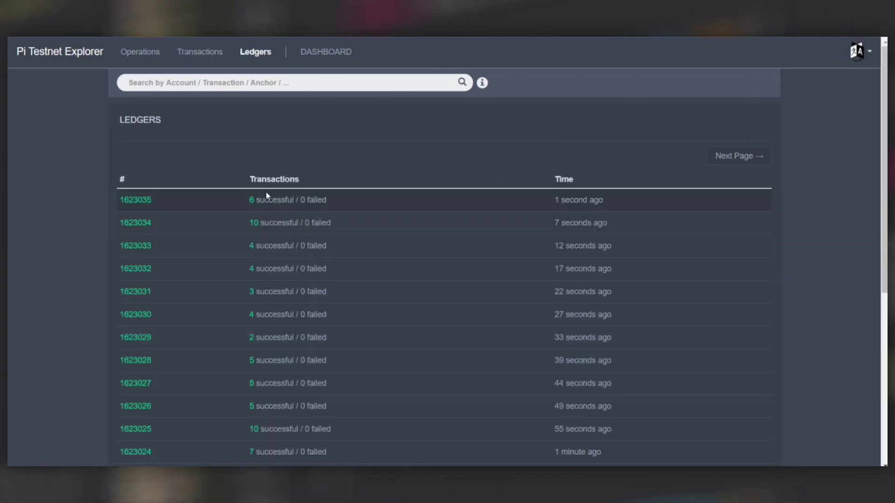
click(255, 224)
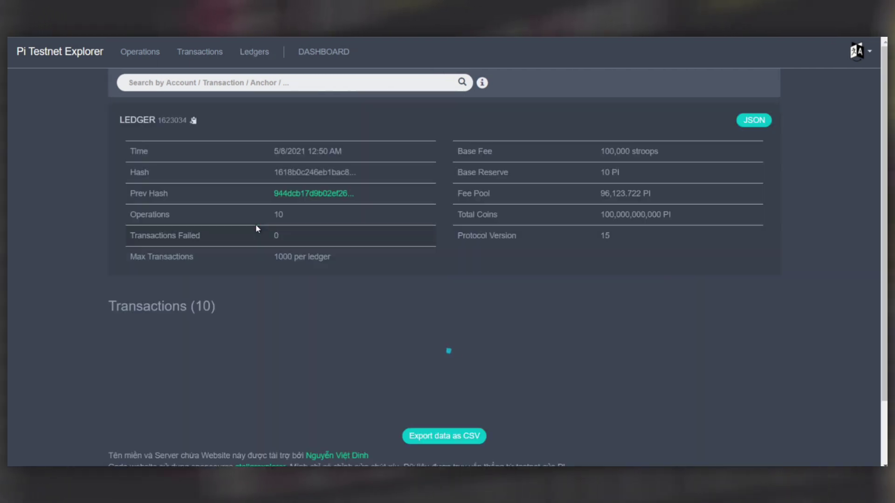
scroll(256, 225, down, 5)
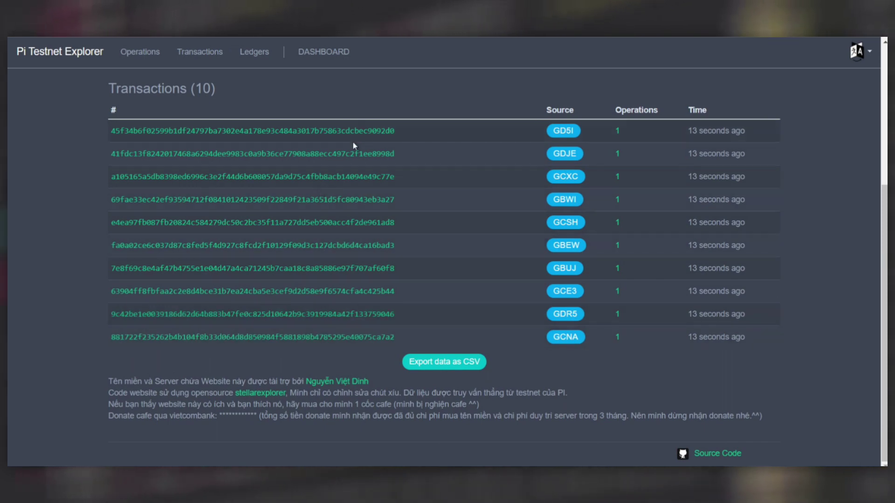
scroll(325, 230, up, 5)
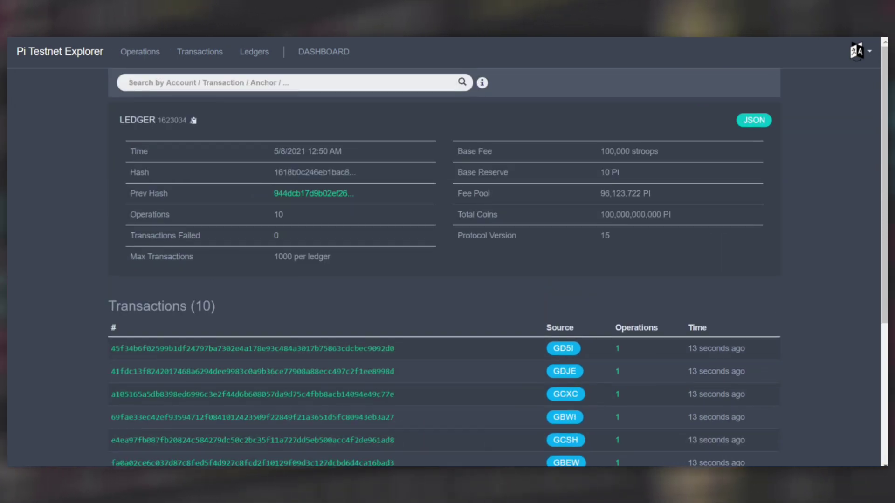
scroll(518, 352, down, 2)
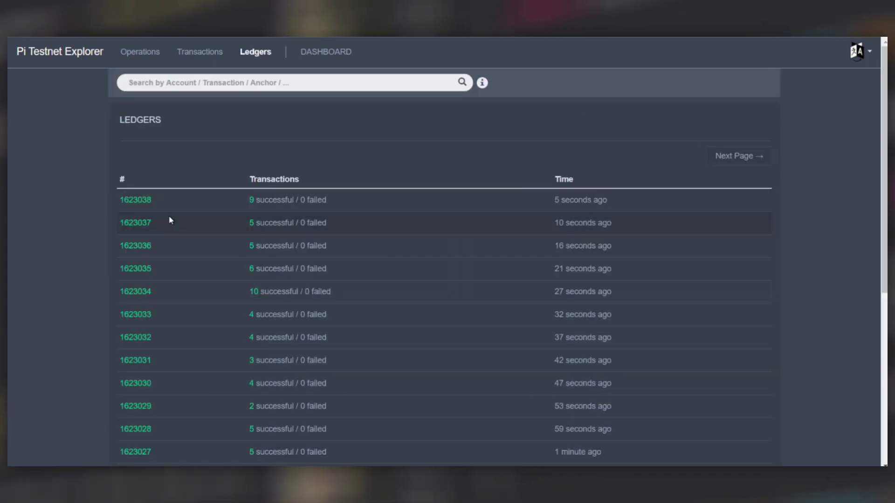
scroll(213, 201, down, 5)
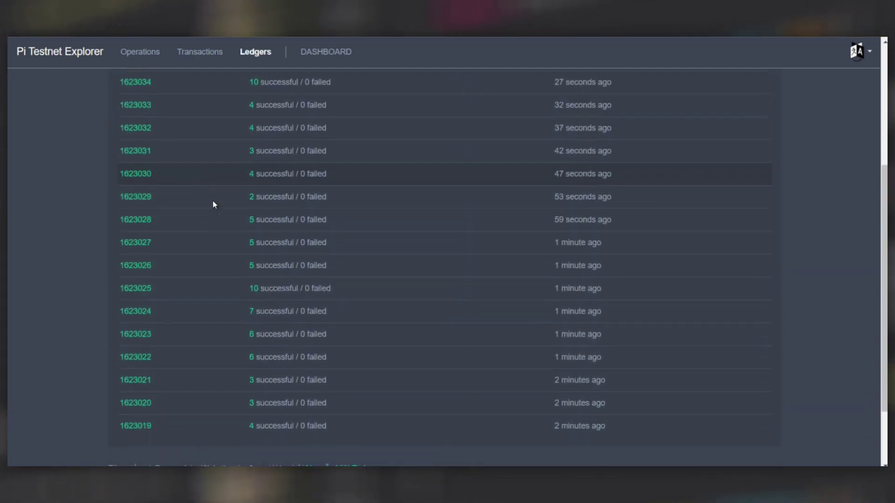
scroll(212, 201, up, 5)
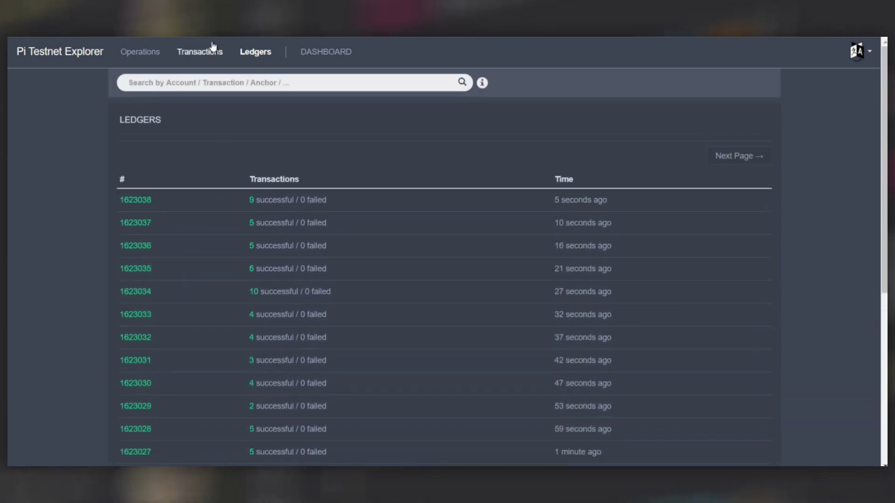
- From the latest operations list, open the GCOR account that created GD2K
click(201, 53)
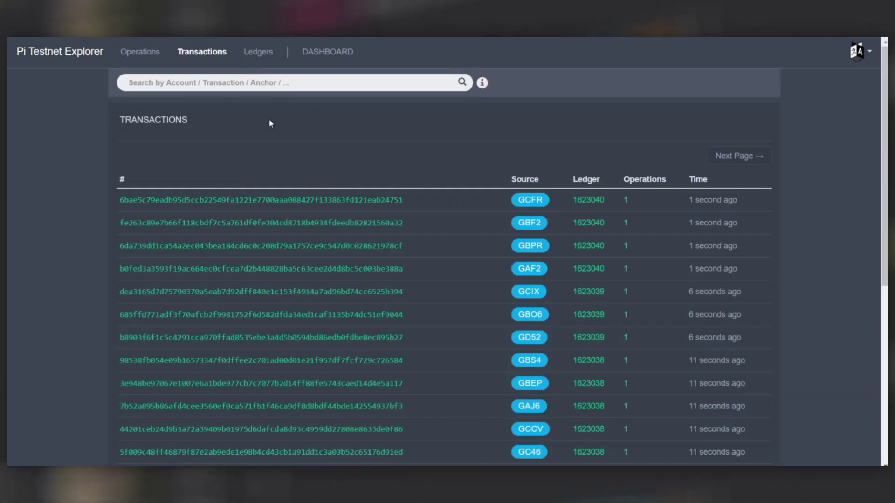
click(140, 52)
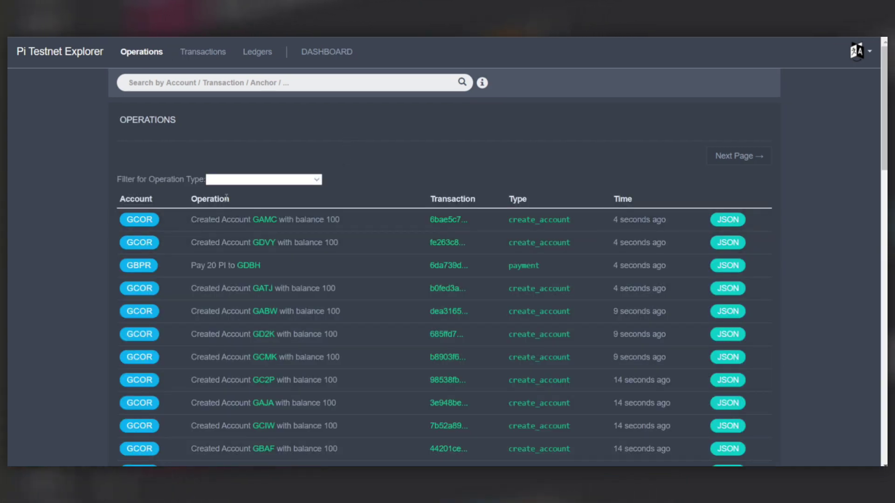
scroll(234, 193, down, 2)
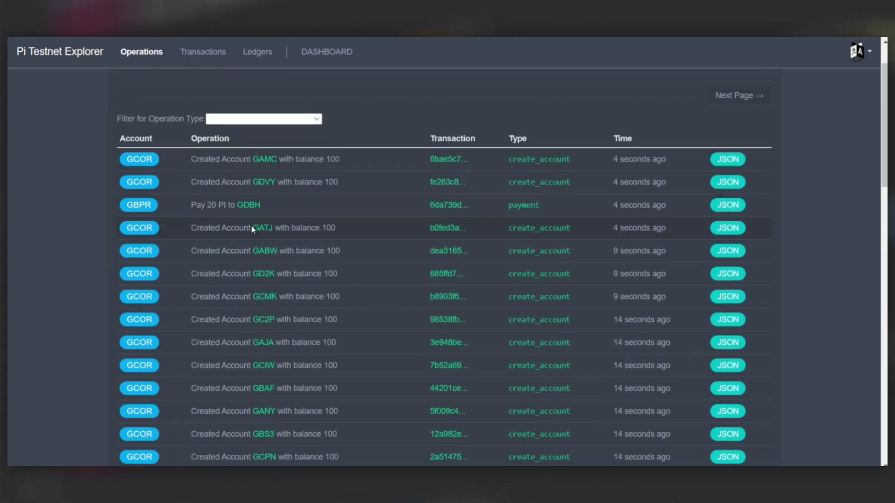
scroll(253, 228, down, 5)
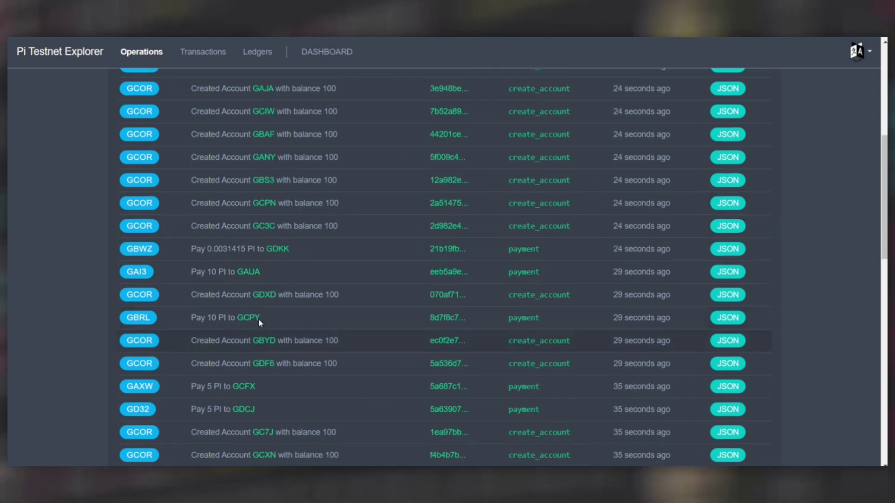
scroll(258, 318, up, 3)
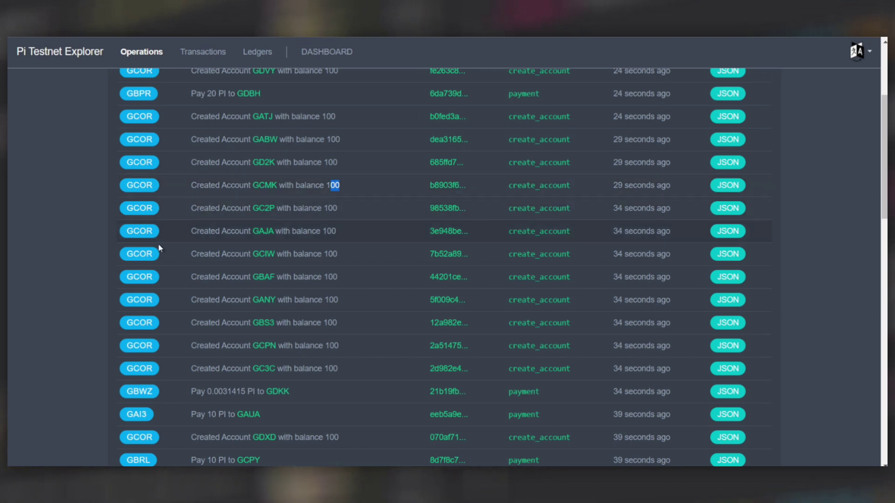
click(138, 168)
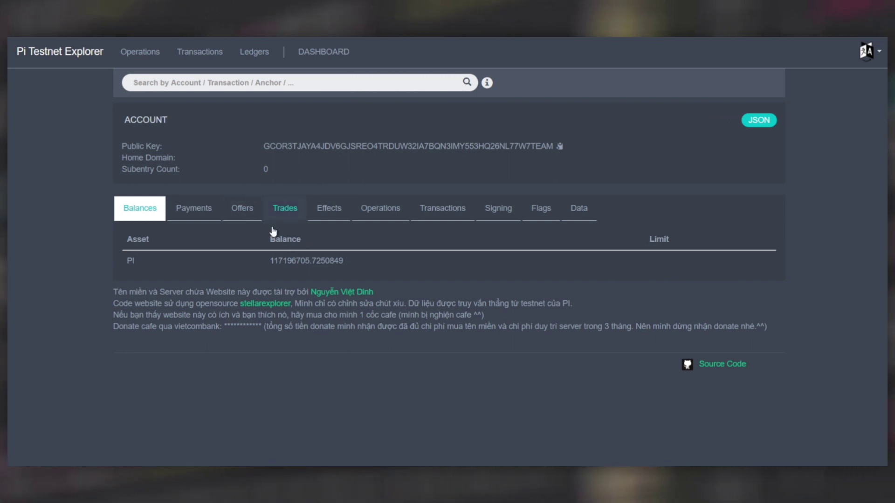
- Review the GCOR account's payments, offers, trades, effects and operations
drag(273, 260, 293, 260)
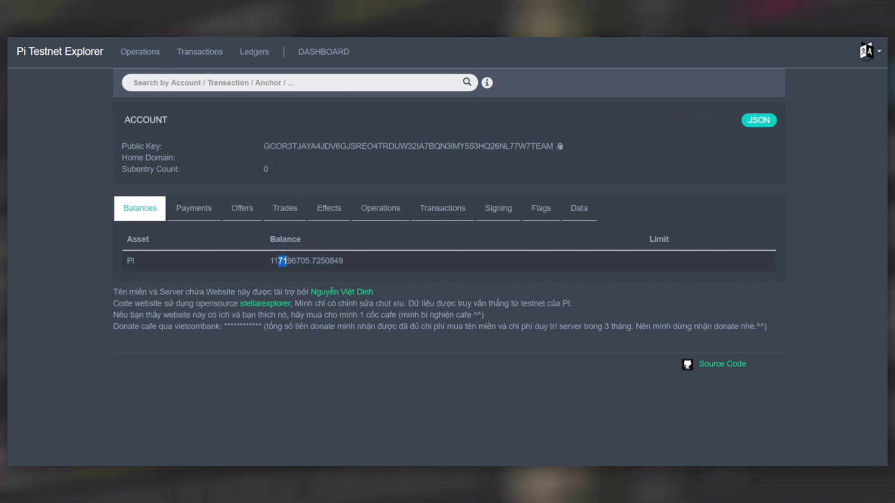
click(299, 259)
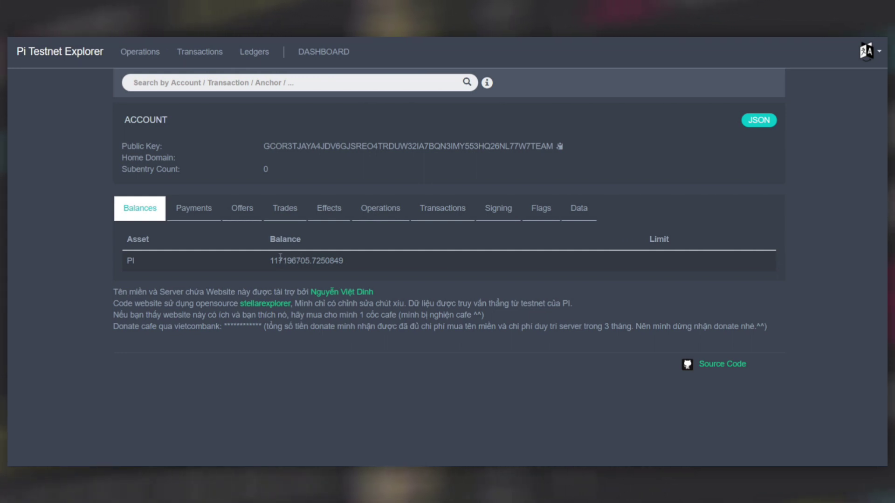
click(189, 208)
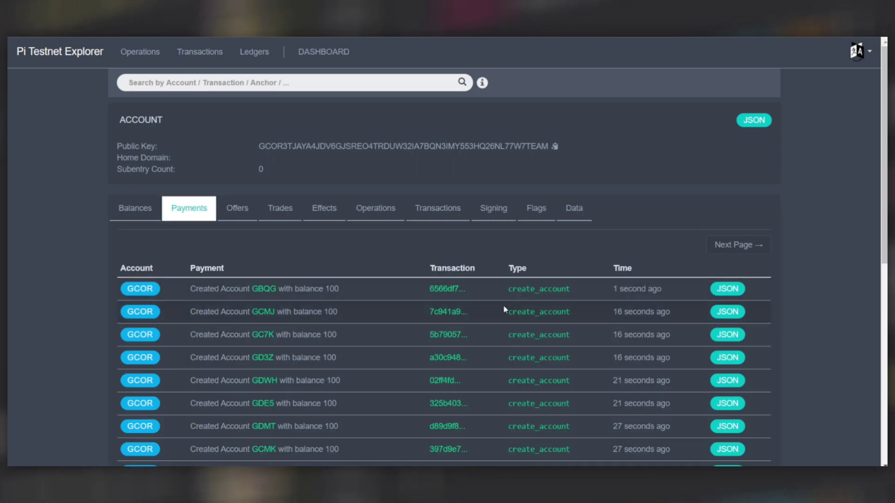
scroll(577, 283, down, 3)
scroll(601, 265, down, 5)
scroll(605, 264, up, 5)
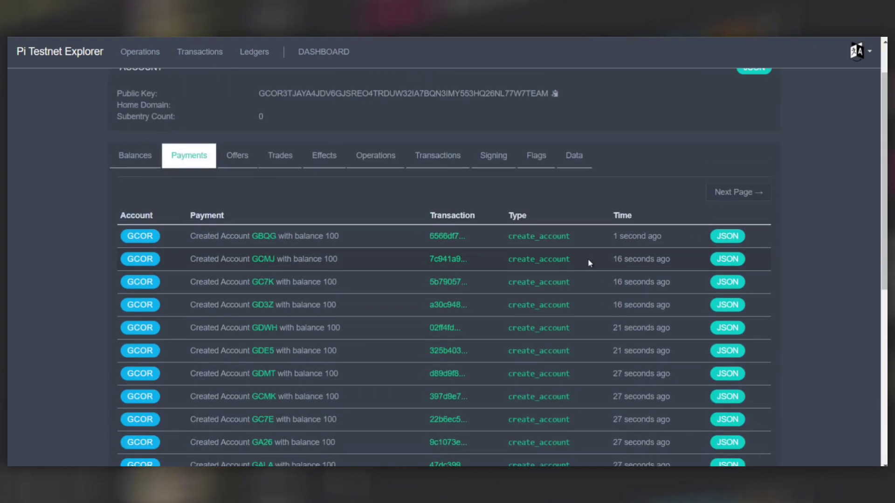
scroll(588, 258, up, 3)
click(238, 208)
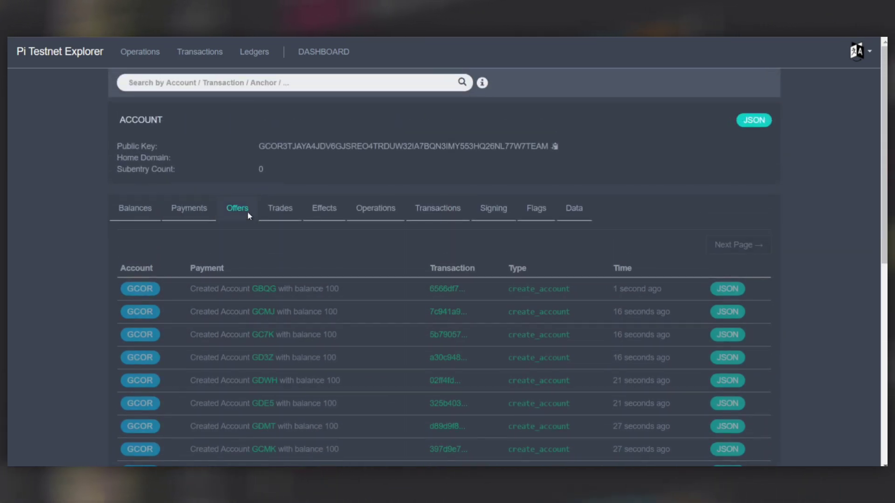
click(284, 208)
click(329, 209)
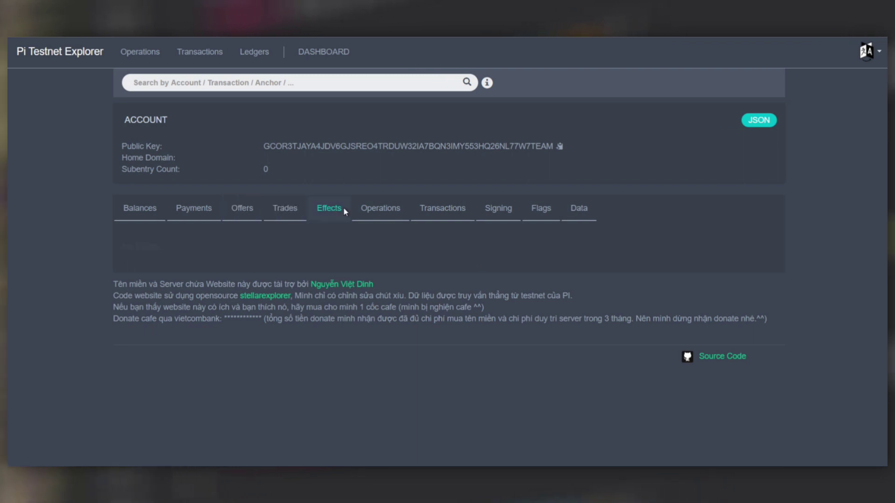
click(380, 208)
click(313, 211)
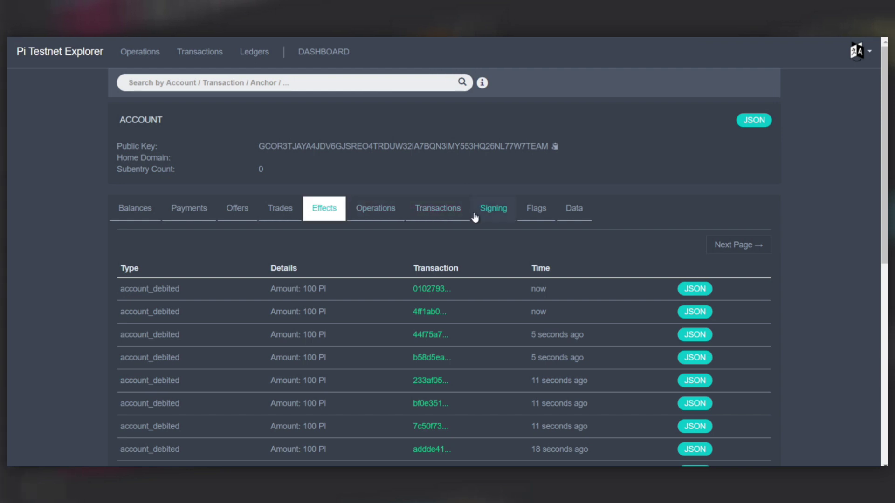
- Check the GCOR account's signers, transactions, 100 PI debit effects, all-false flags and empty data
click(490, 210)
click(440, 209)
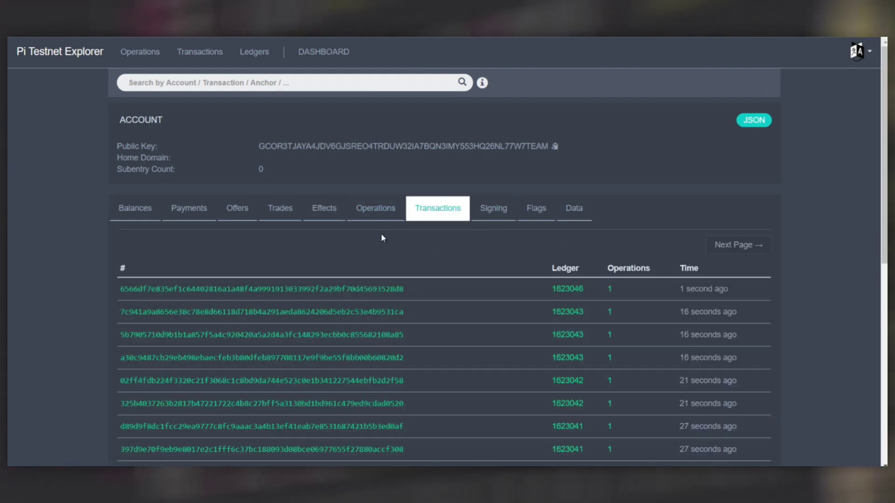
click(375, 208)
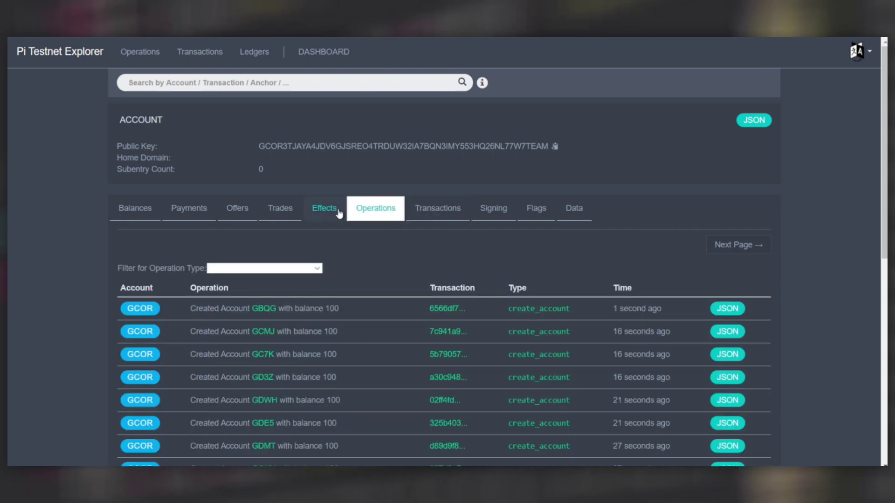
click(322, 207)
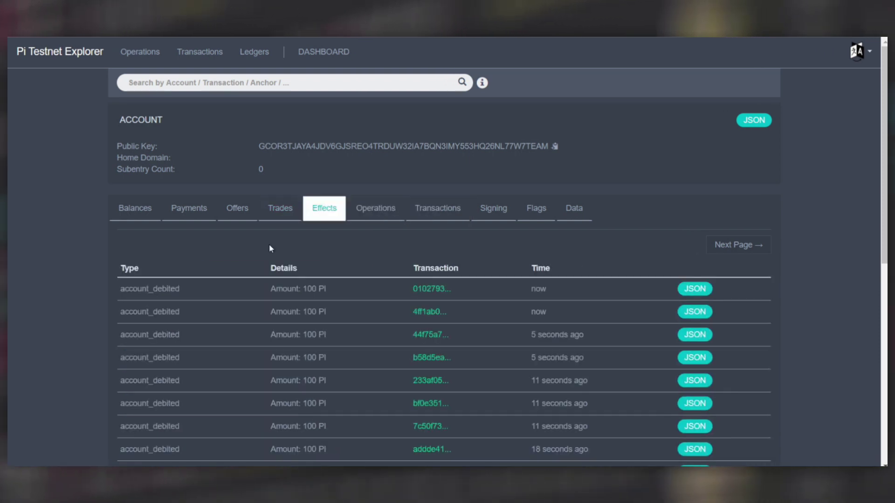
scroll(302, 302, down, 4)
scroll(302, 303, down, 3)
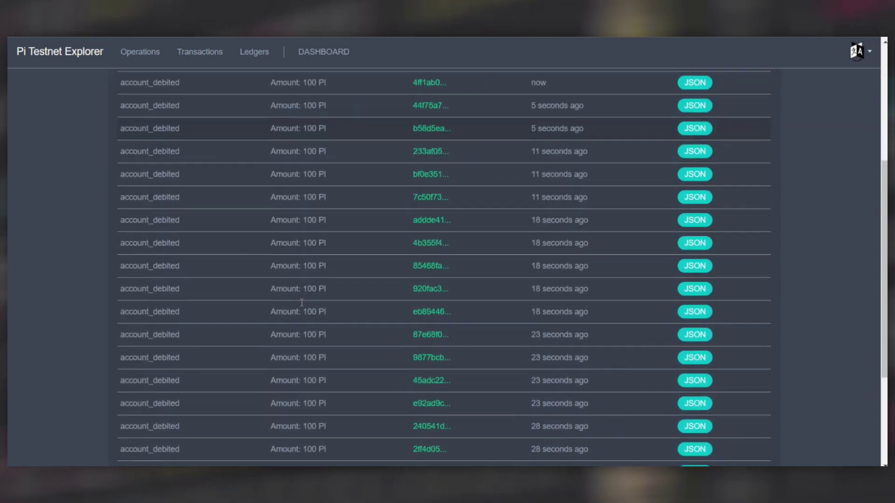
scroll(302, 302, down, 5)
scroll(301, 303, up, 5)
scroll(317, 274, up, 5)
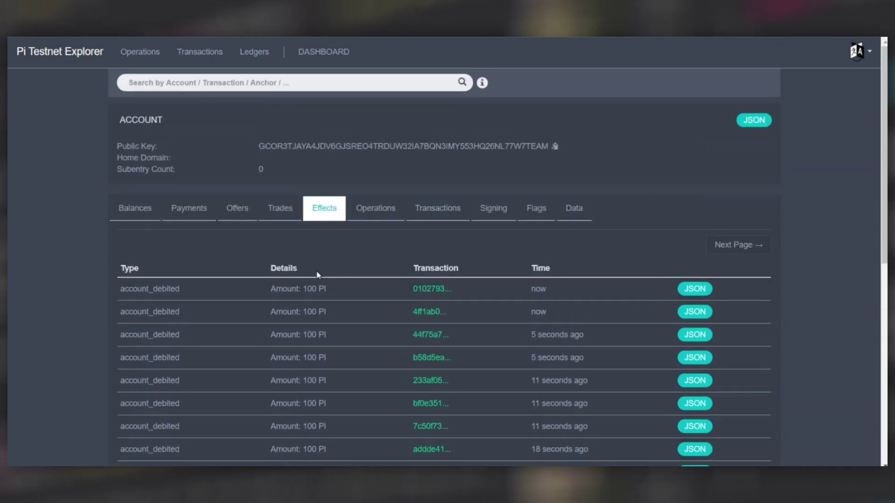
click(536, 208)
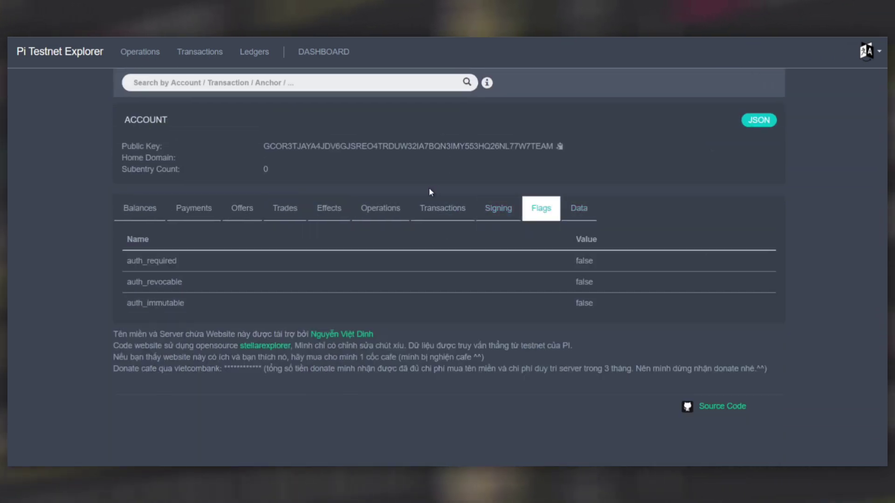
click(579, 208)
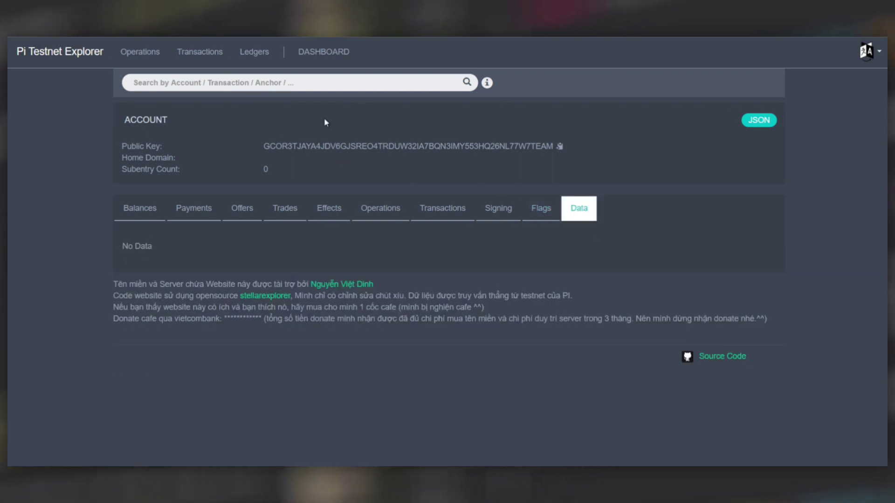
click(168, 83)
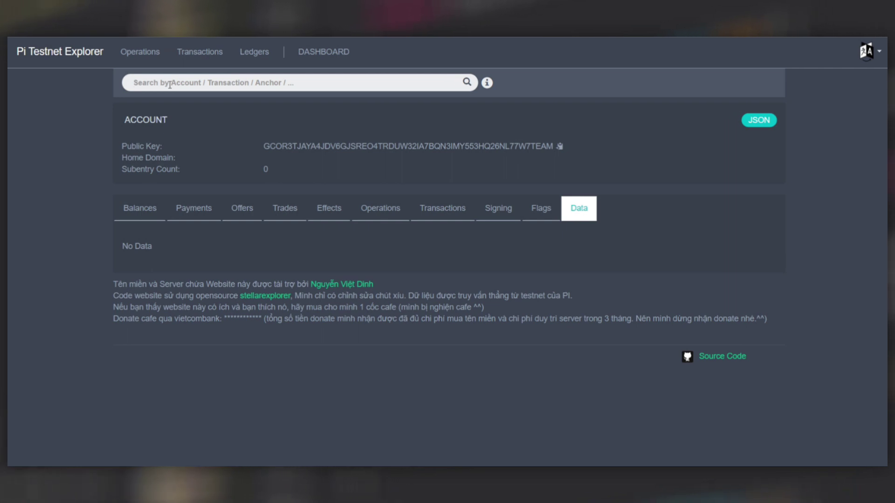
key(ctrl+v)
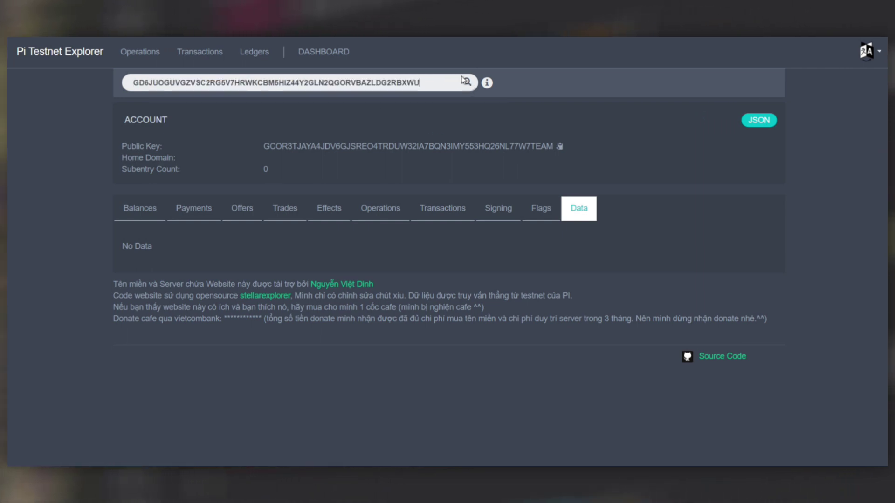
key(Return)
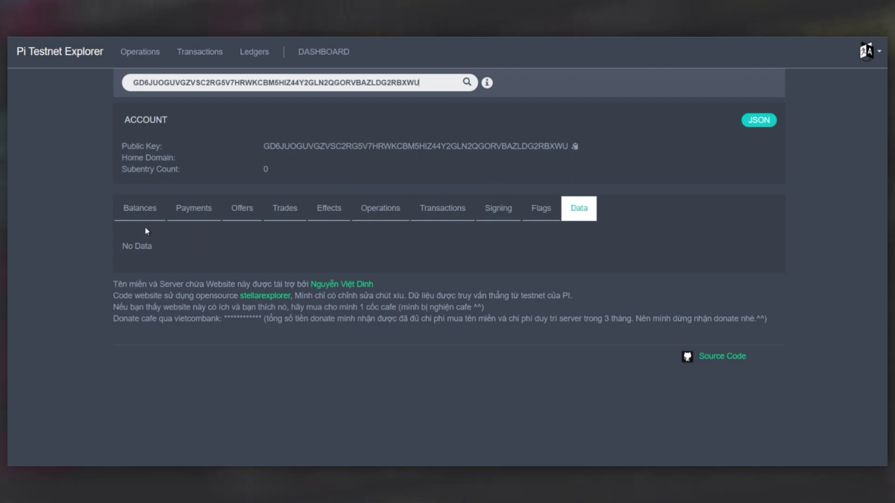
click(143, 214)
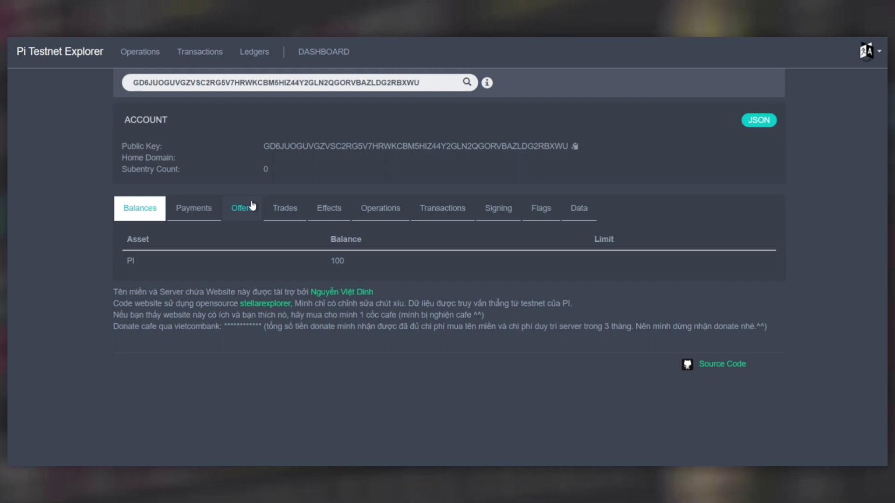
- Review the GD6JUO account's single 100 PI creation payment, offers, trades and effects, then return to the dashboard
click(203, 213)
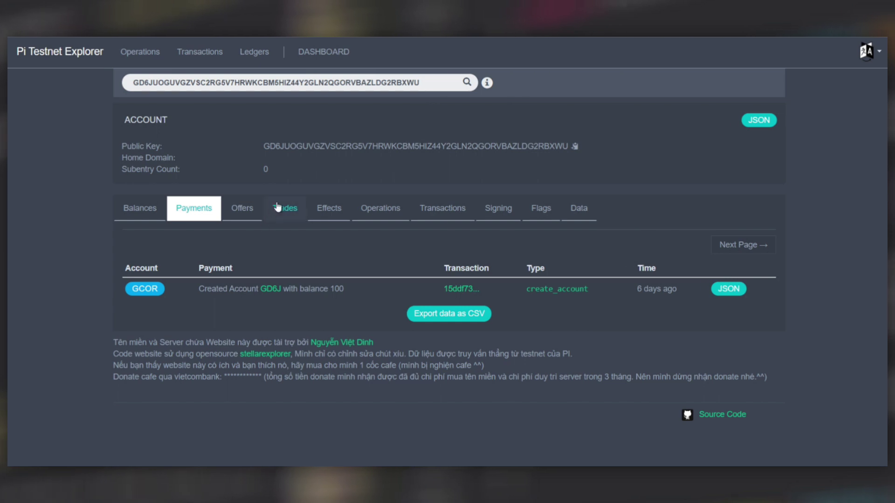
click(241, 207)
click(286, 213)
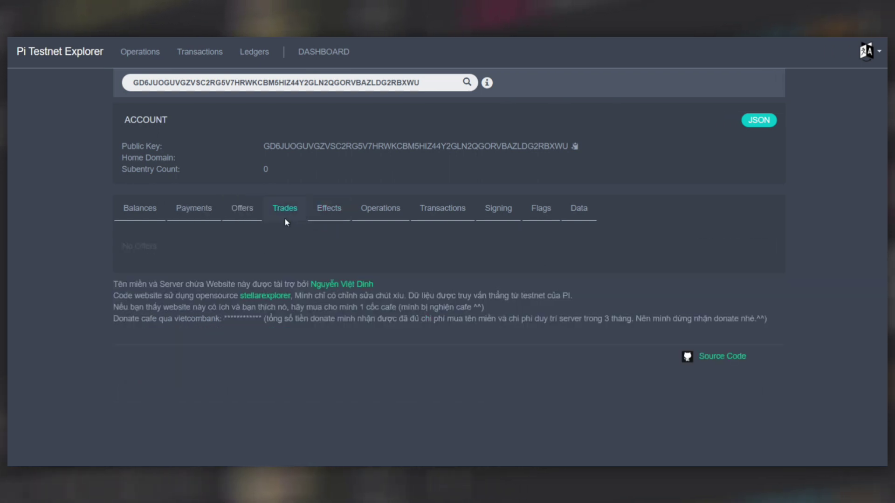
click(327, 207)
click(380, 208)
click(329, 209)
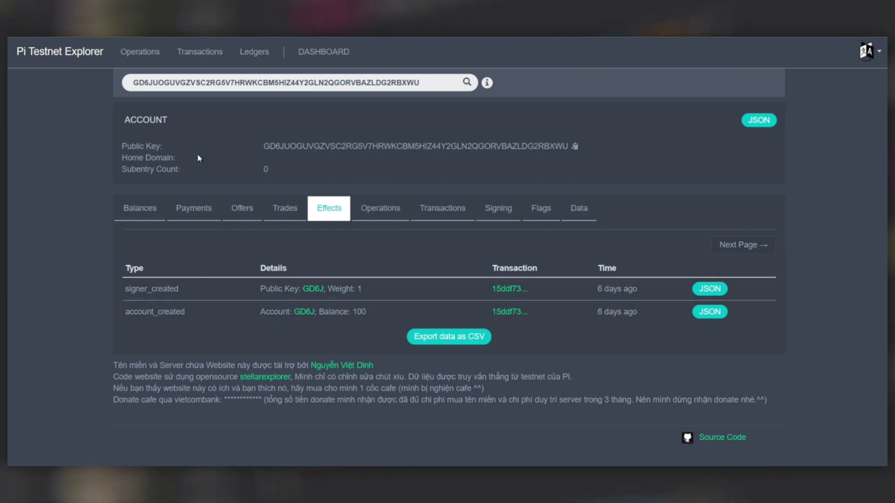
click(59, 51)
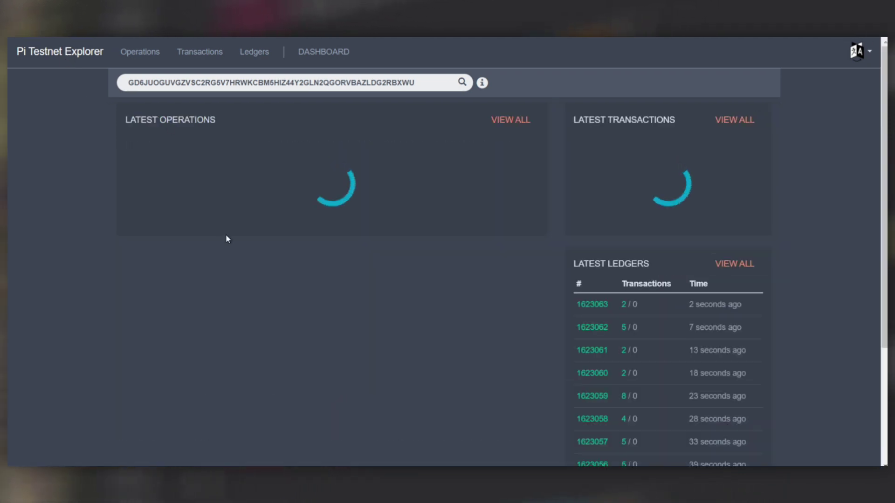
scroll(242, 269, down, 2)
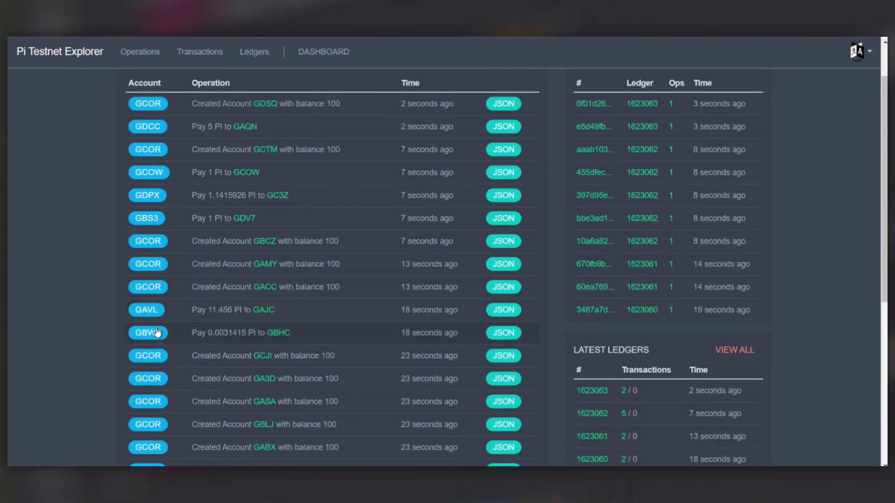
- Open the GAVL wallet with 379.3160615 PI from the latest operations list
click(146, 310)
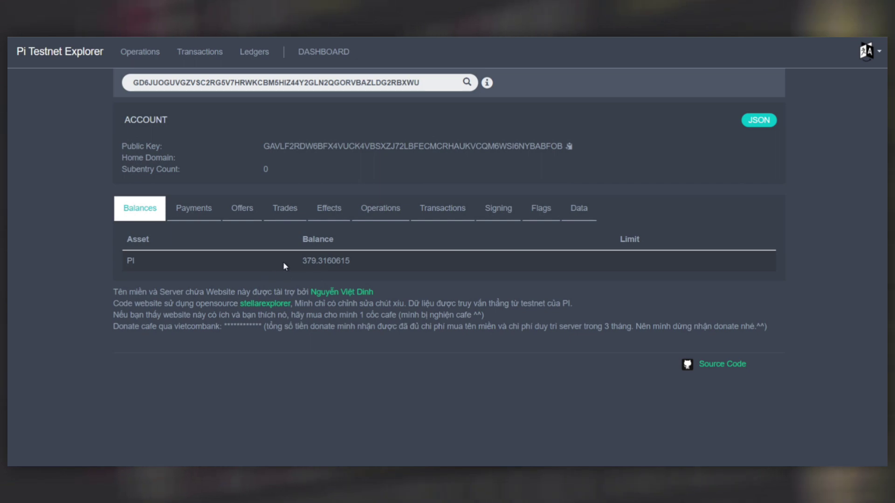
- View the GAVL wallet's payments back to a 20 PI receipt from 7 days ago
click(182, 210)
scroll(255, 221, down, 5)
scroll(255, 221, down, 5)
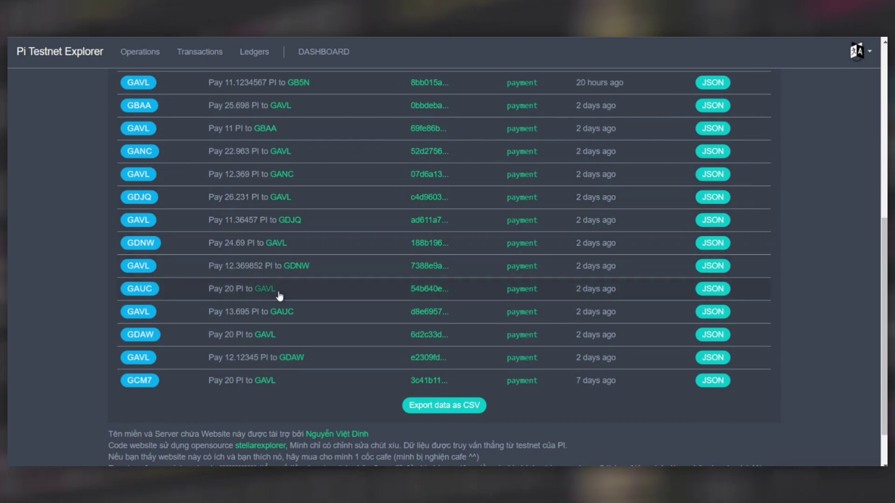
scroll(286, 294, up, 5)
scroll(285, 293, up, 5)
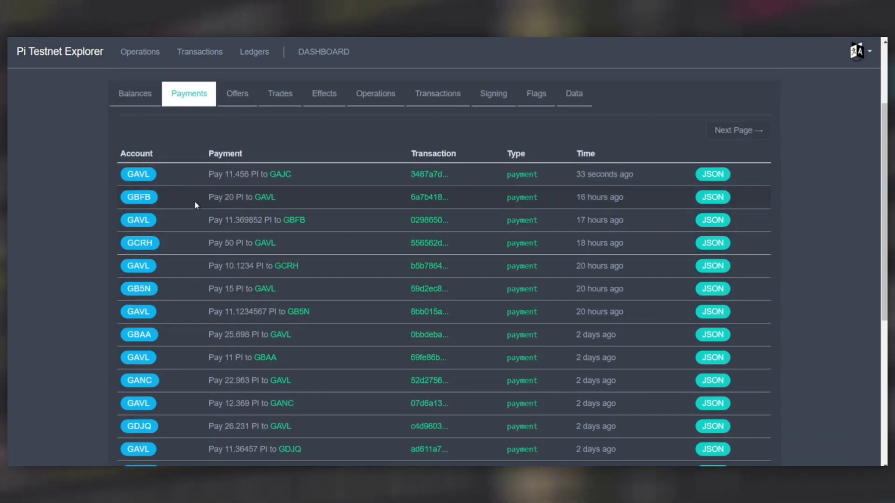
scroll(287, 223, up, 2)
scroll(267, 193, down, 3)
scroll(267, 193, down, 5)
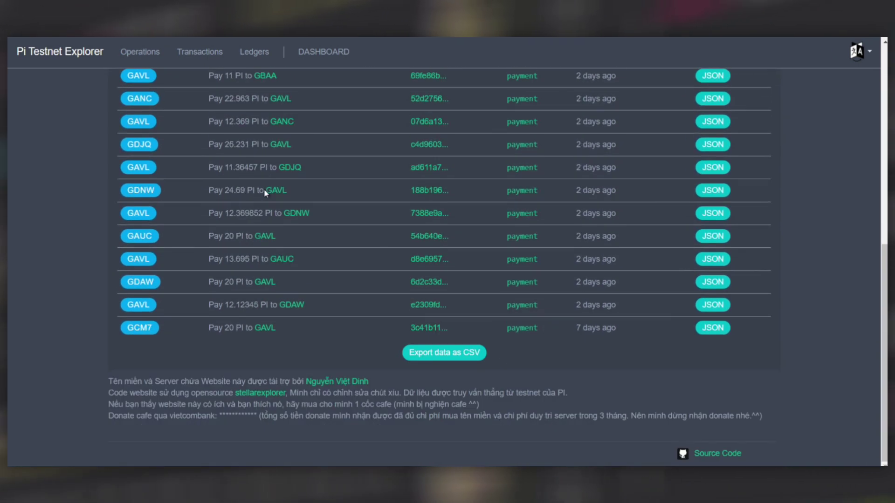
scroll(267, 194, up, 3)
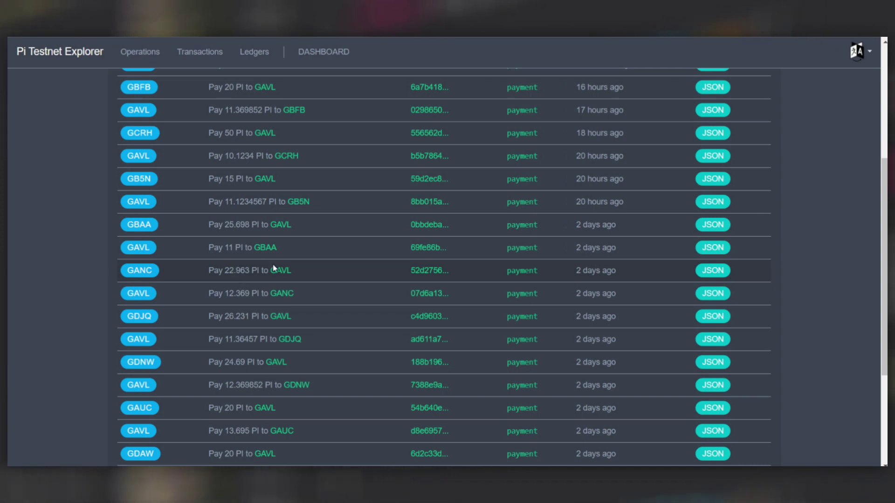
scroll(270, 247, up, 5)
scroll(269, 248, down, 8)
scroll(269, 248, up, 1)
scroll(270, 251, up, 4)
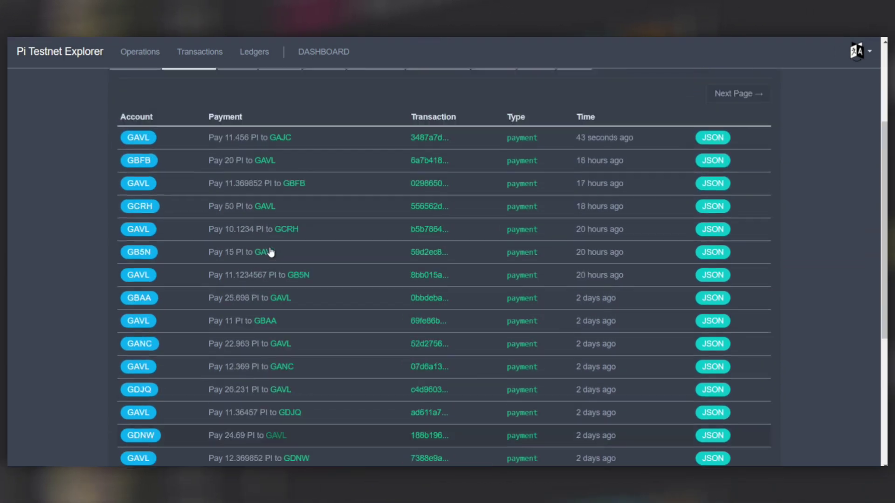
scroll(270, 250, up, 3)
scroll(259, 233, up, 3)
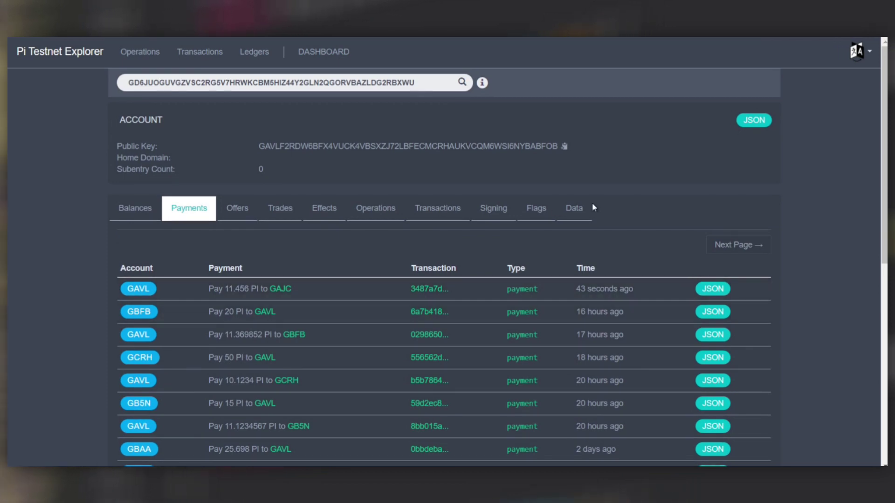
scroll(266, 210, down, 4)
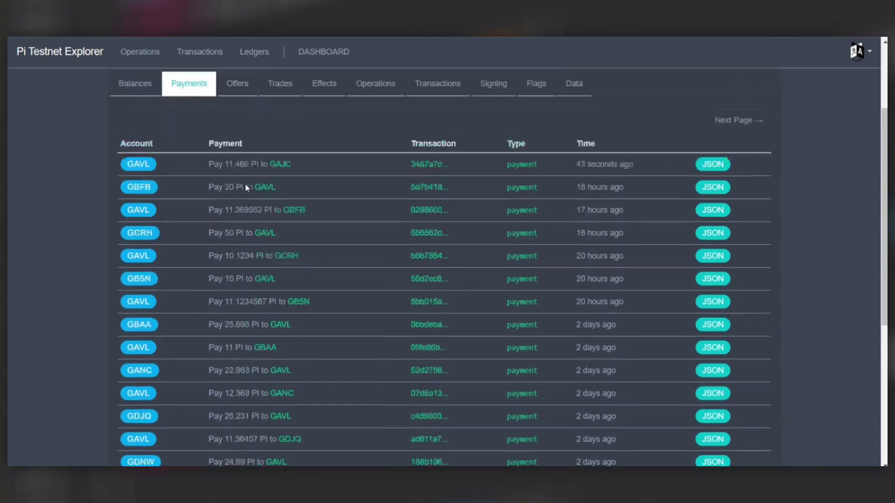
scroll(266, 210, down, 5)
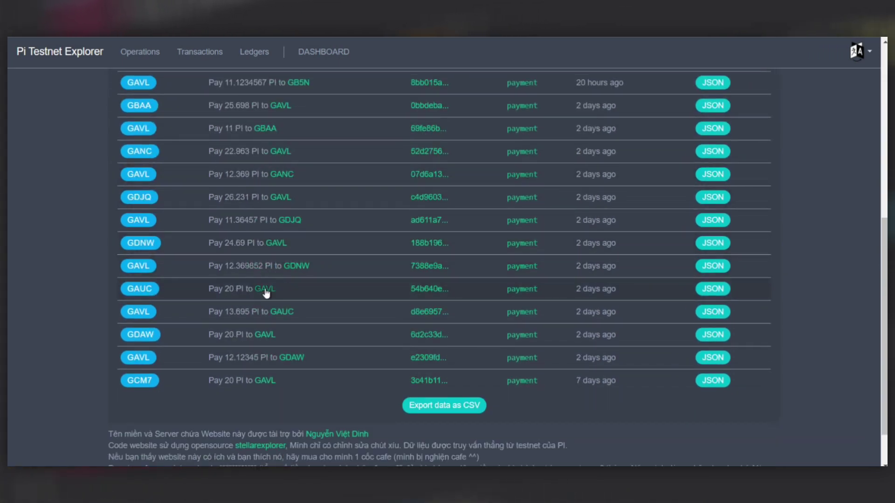